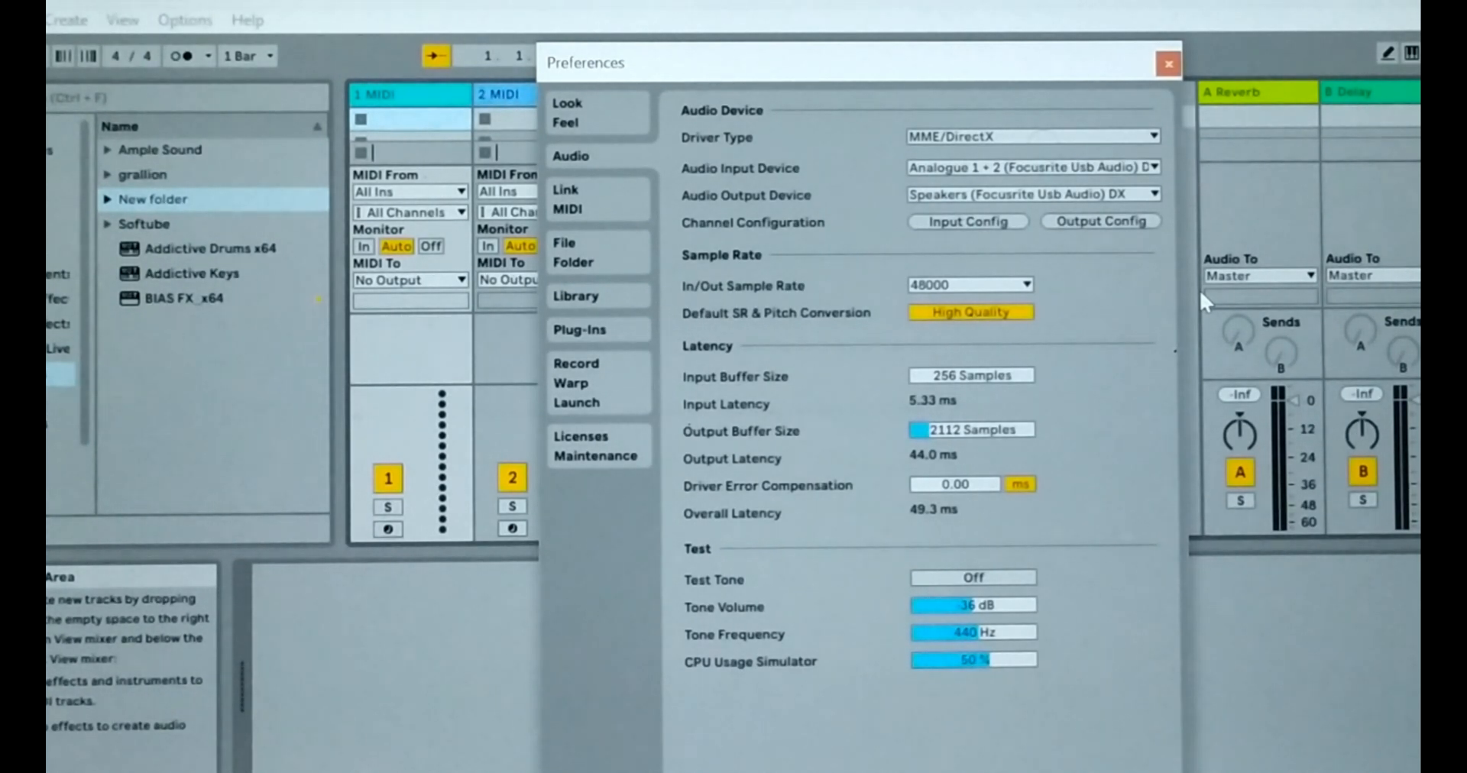
click(187, 20)
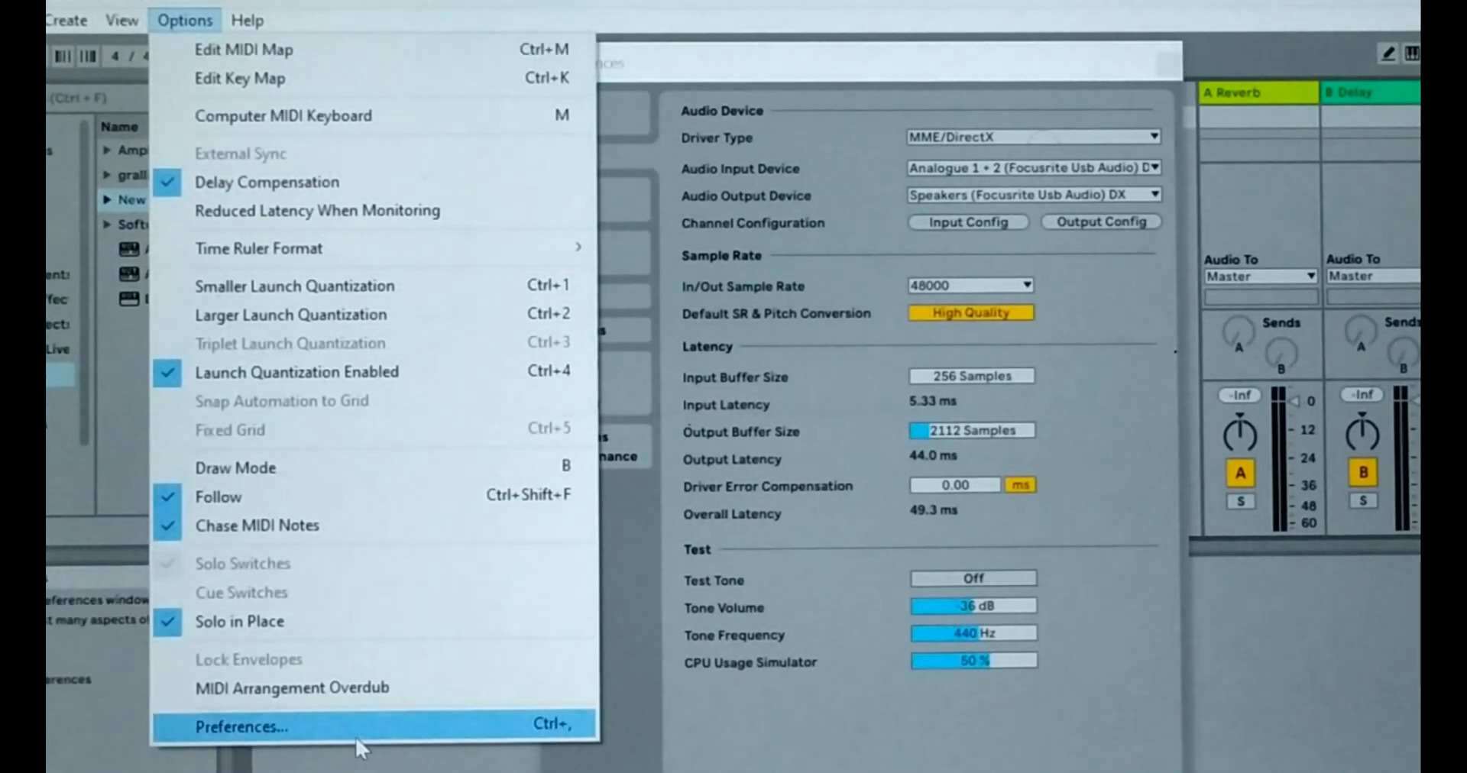
click(356, 736)
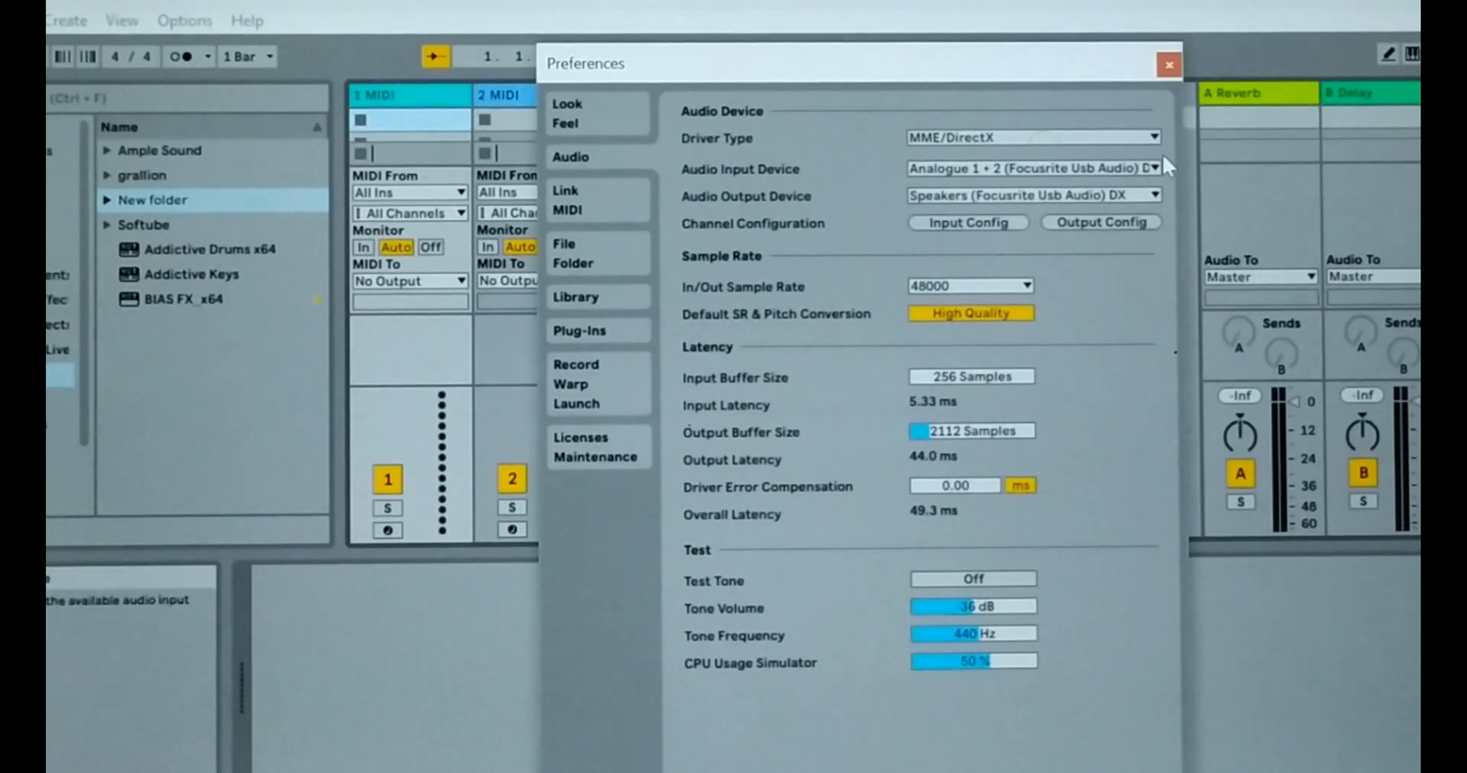
Reopen Preferences from the Options menu and switch the audio Driver Type to ASIO for the Focusrite
click(1169, 65)
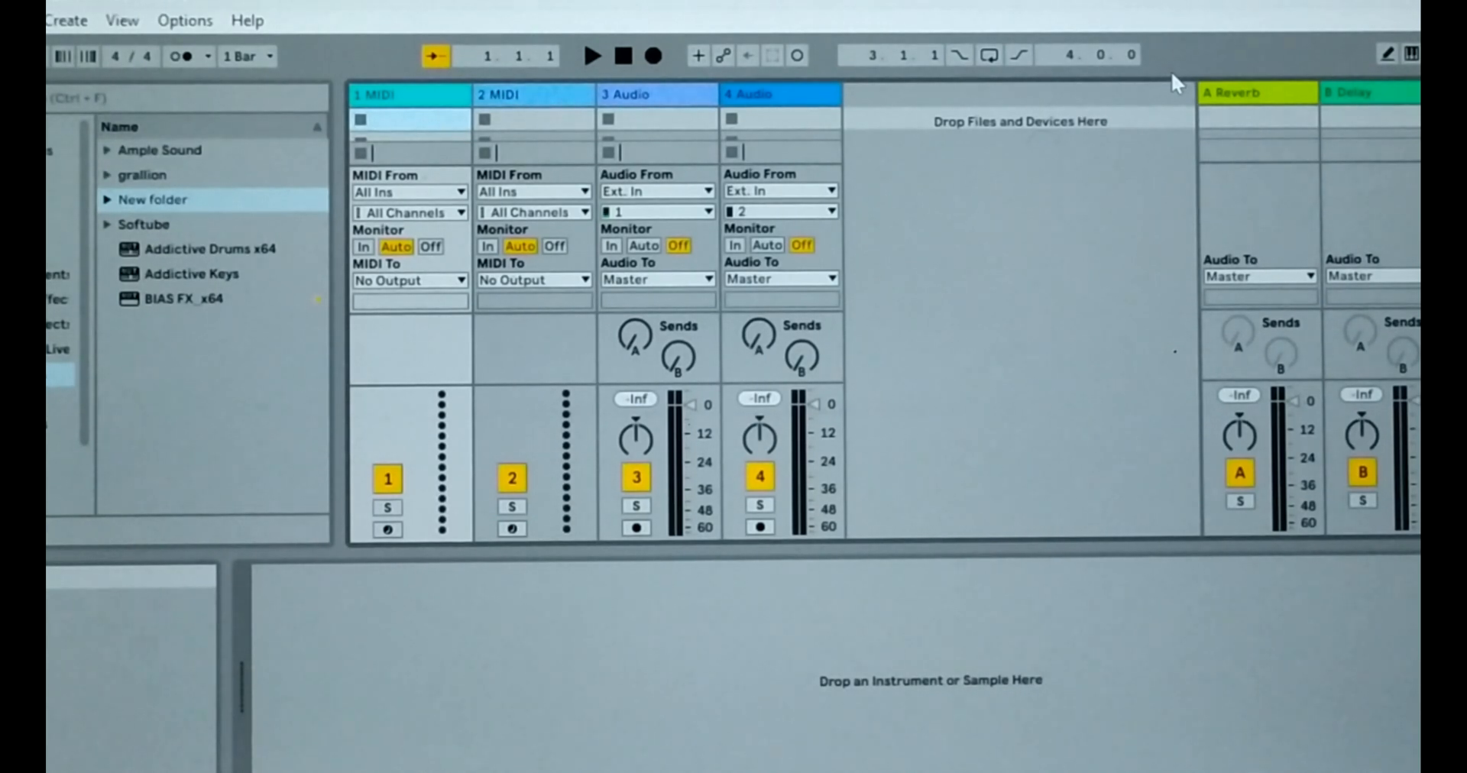
click(185, 21)
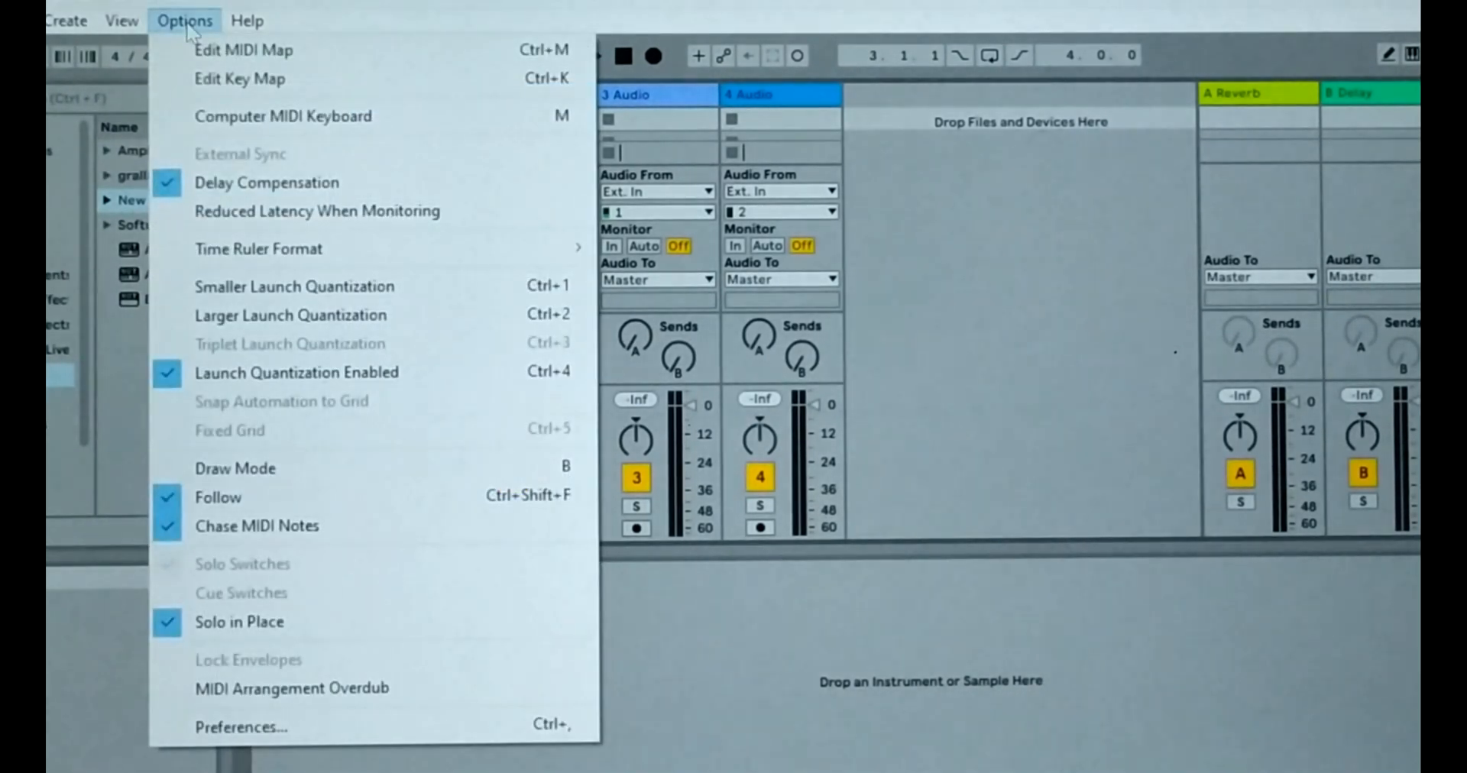
click(374, 731)
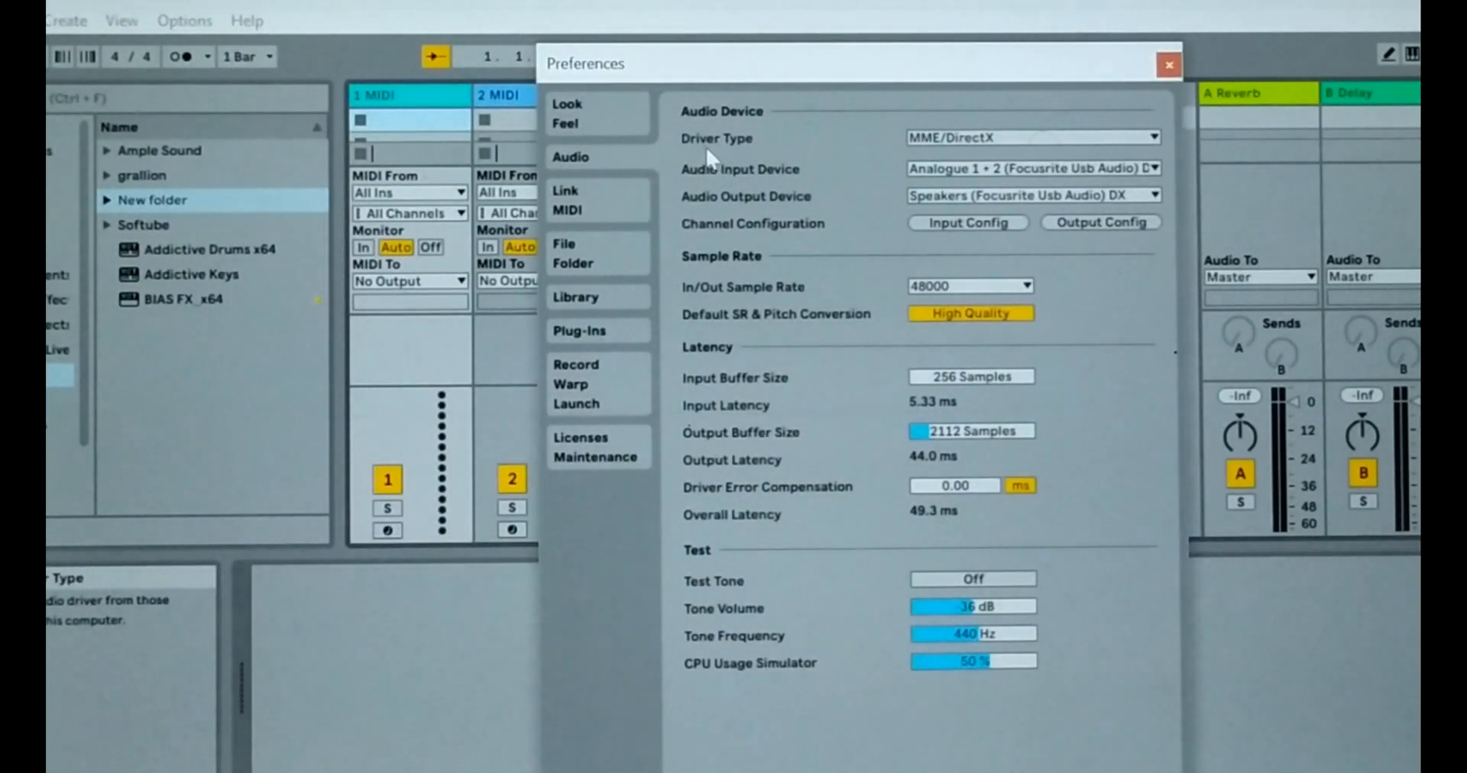
click(1153, 136)
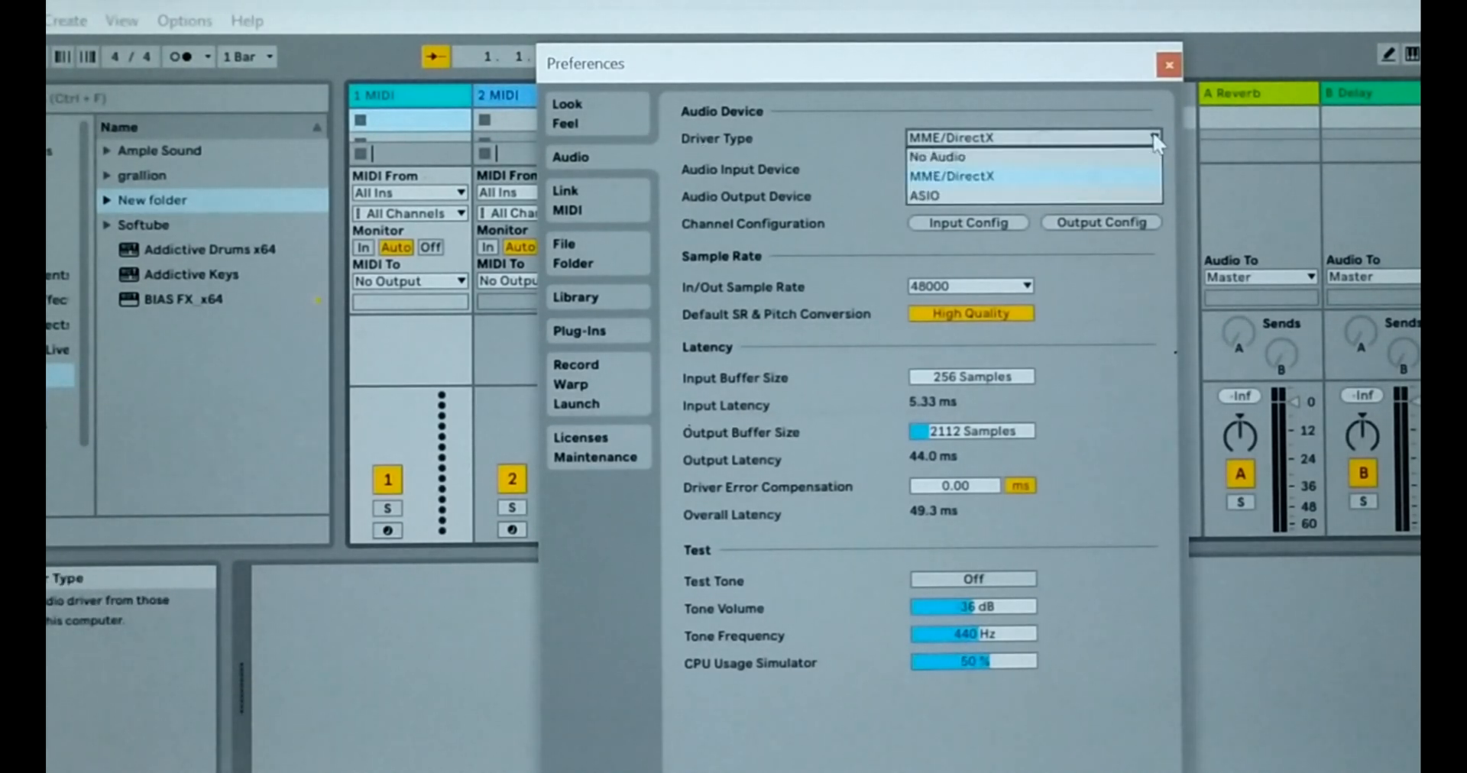
click(952, 195)
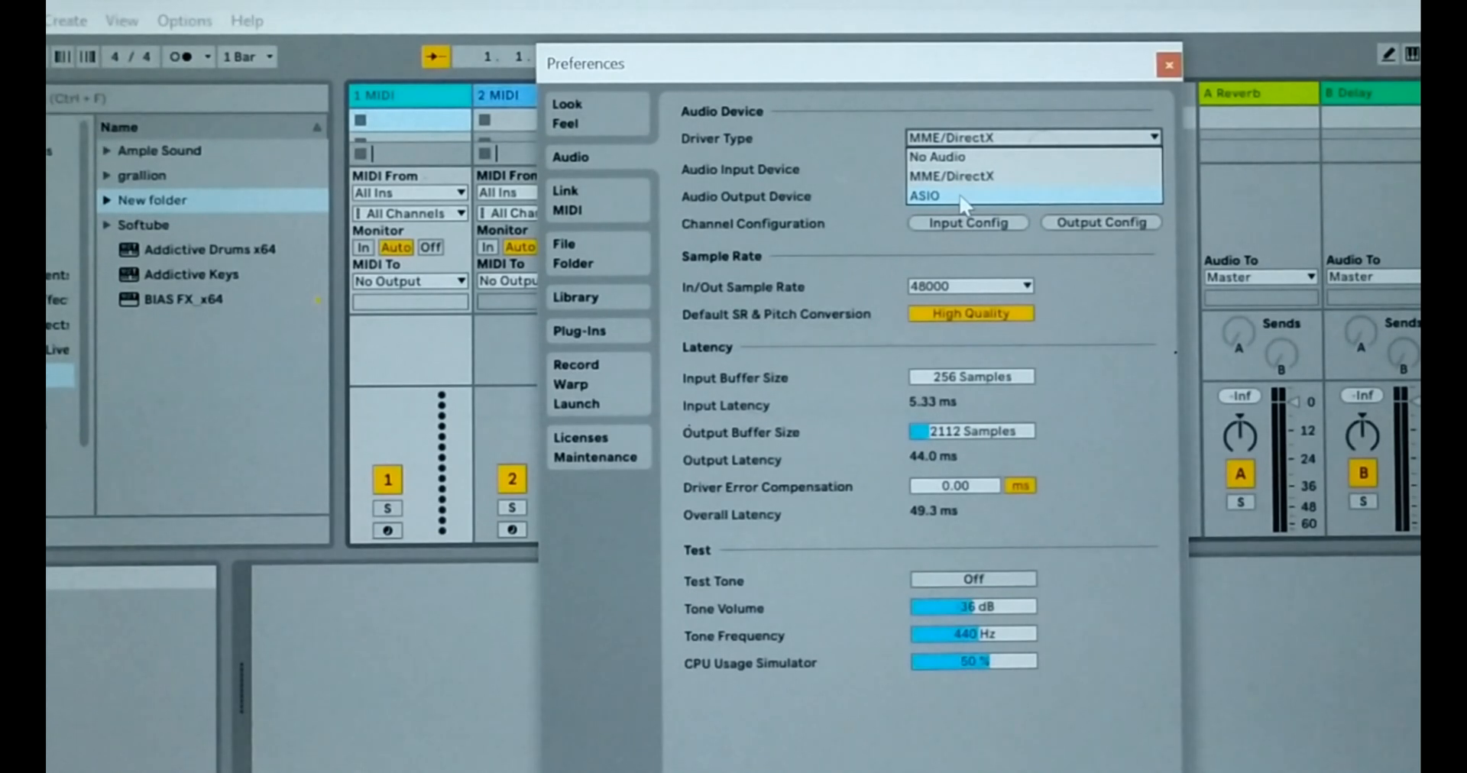